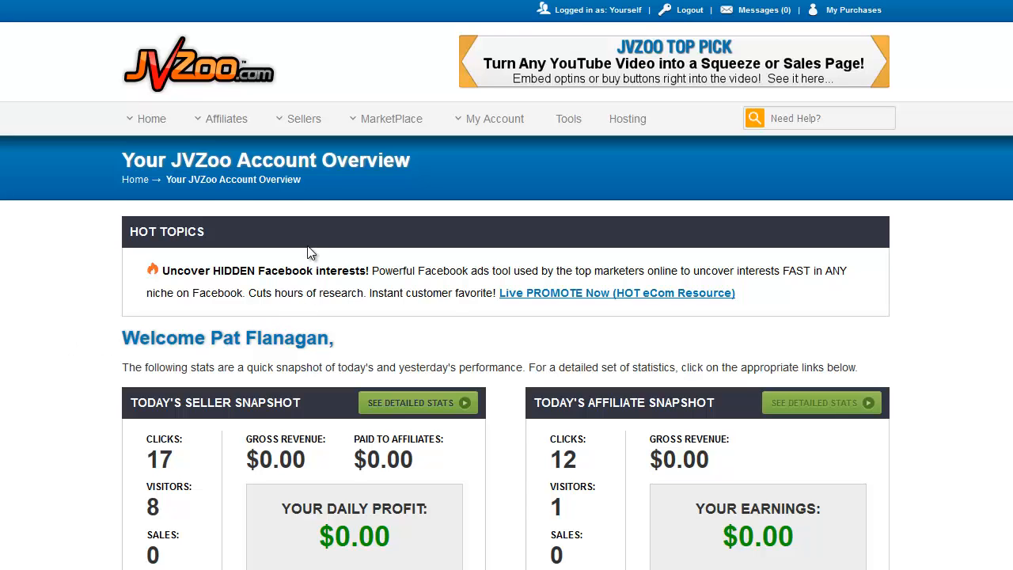
# Open the seller's Coupons Dashboard and start adding a new coupon
pyautogui.moveTo(298, 124)
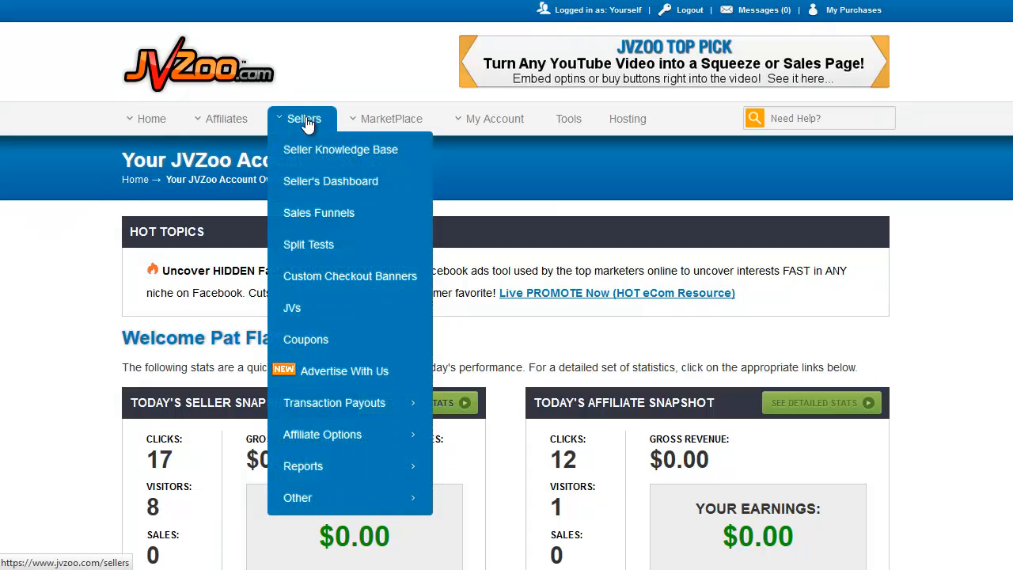
pyautogui.click(307, 339)
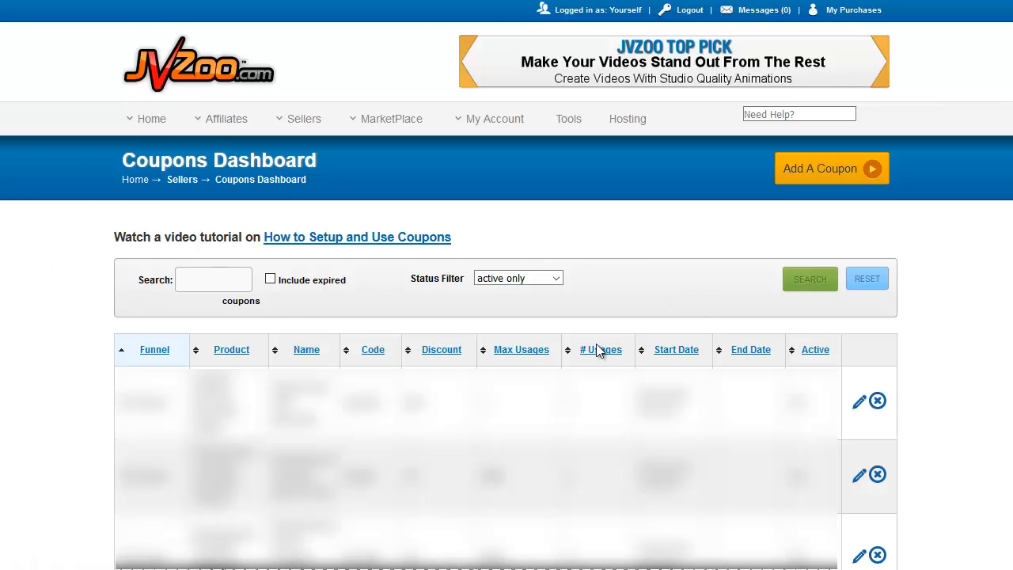
pyautogui.click(532, 283)
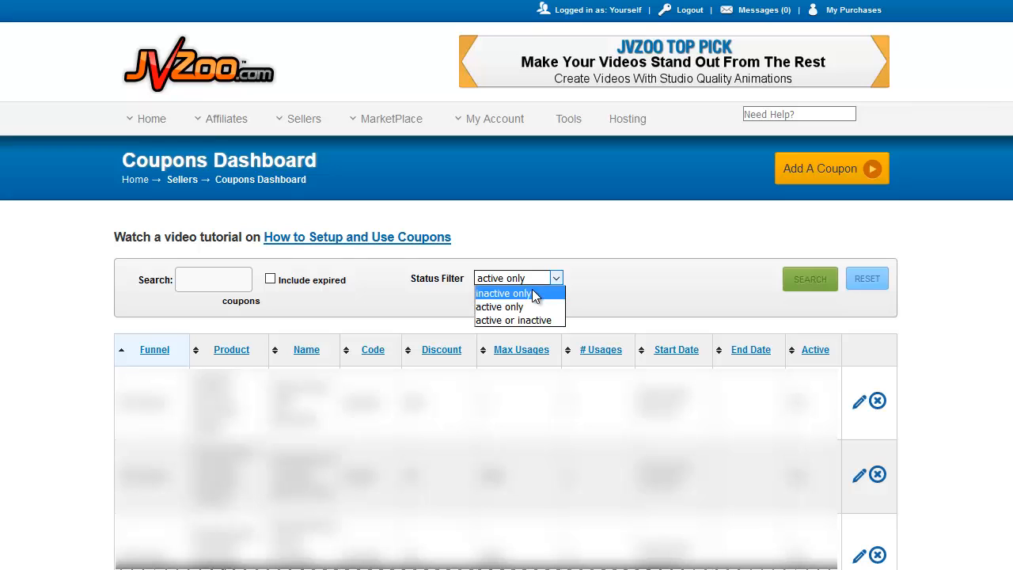
pyautogui.click(608, 276)
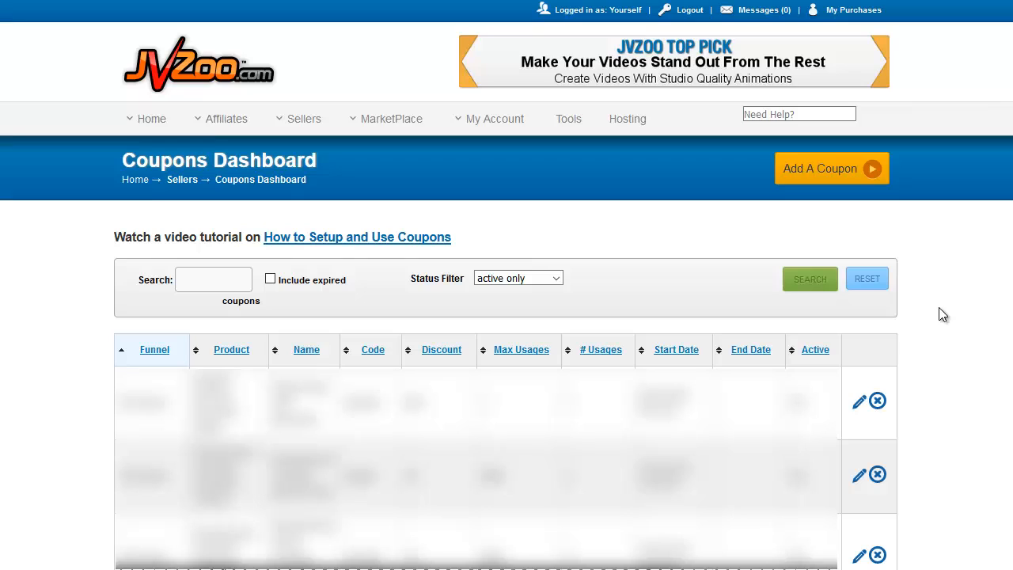
pyautogui.click(817, 177)
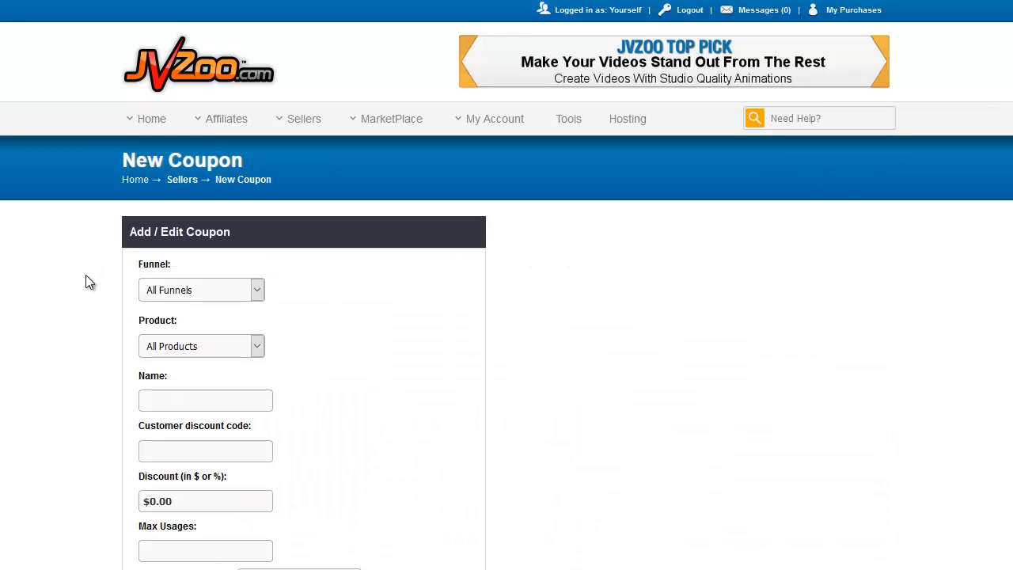
# Name the new coupon "Test Coupon Code"
pyautogui.scroll(-5, 86, 276)
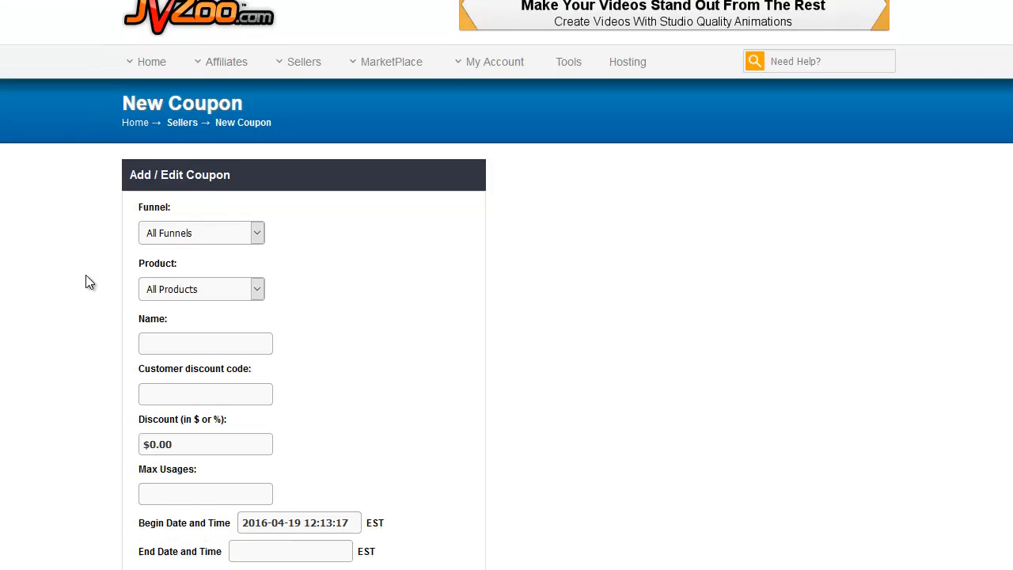
pyautogui.scroll(5, 86, 283)
pyautogui.scroll(-2, 86, 283)
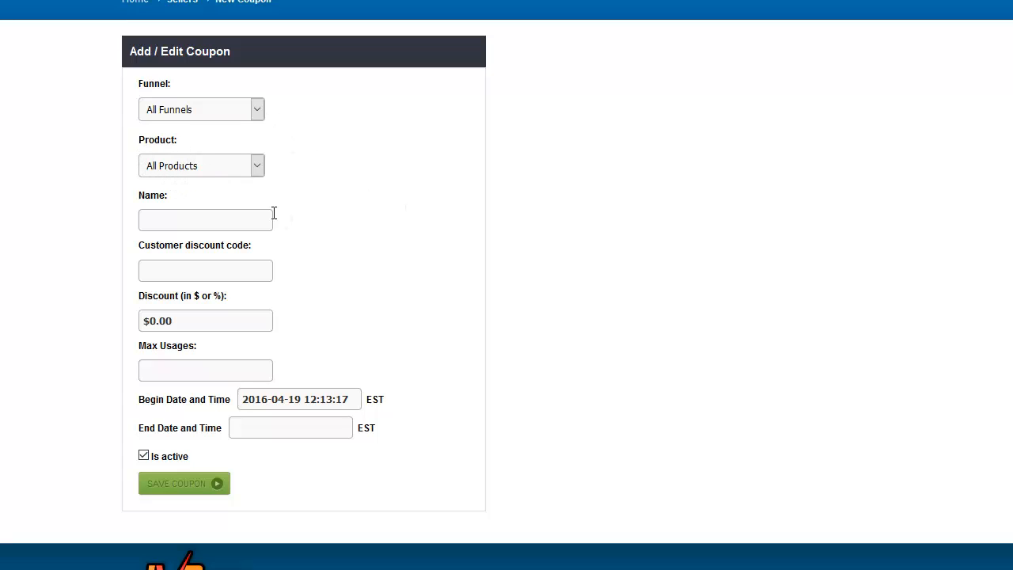
pyautogui.click(200, 220)
pyautogui.write('te')
pyautogui.press('BackSpace')
pyautogui.press('BackSpace')
pyautogui.write('Test Coupon Code')
# Restrict the coupon to the Coaching Call product
pyautogui.click(258, 166)
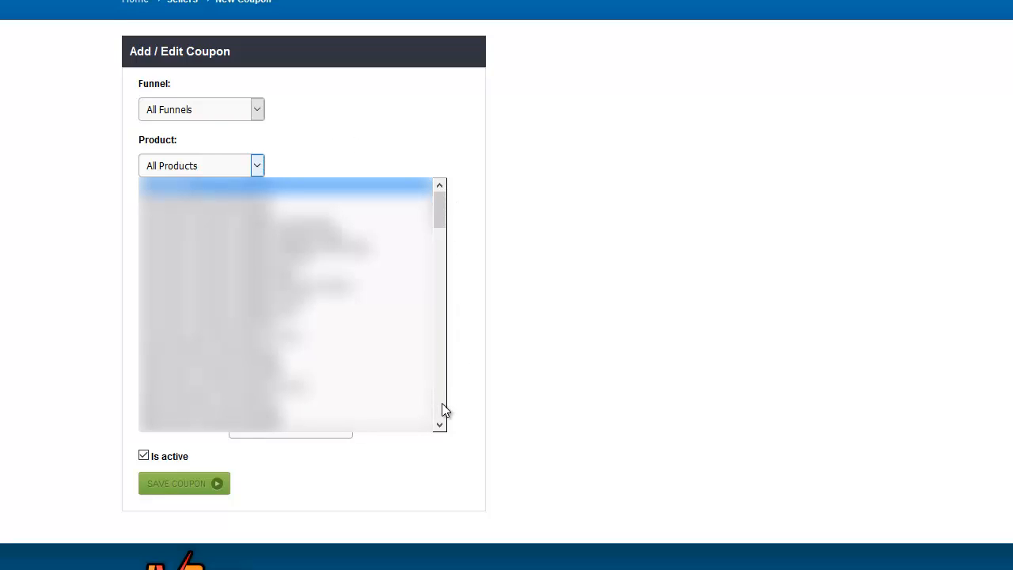
pyautogui.scroll(-6, 442, 400)
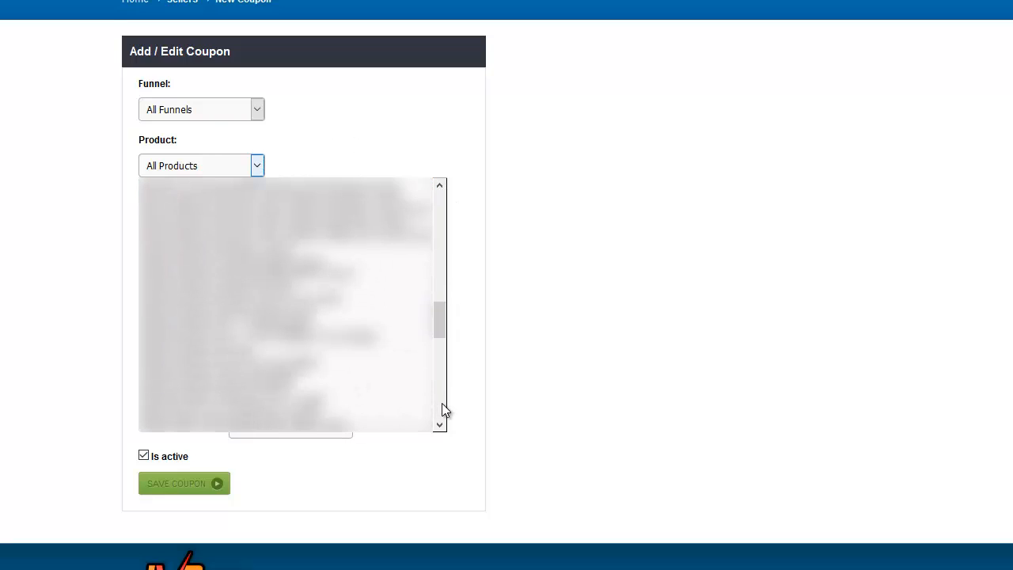
pyautogui.click(442, 272)
pyautogui.click(332, 385)
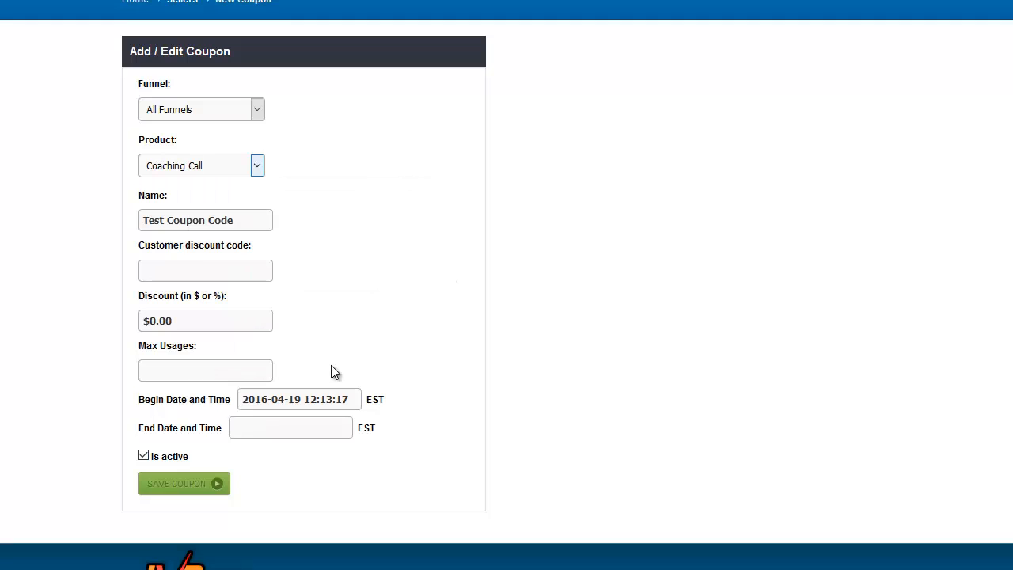
# Set the coupon's customer discount code to "loyalty"
pyautogui.click(170, 267)
pyautogui.write('loyalty')
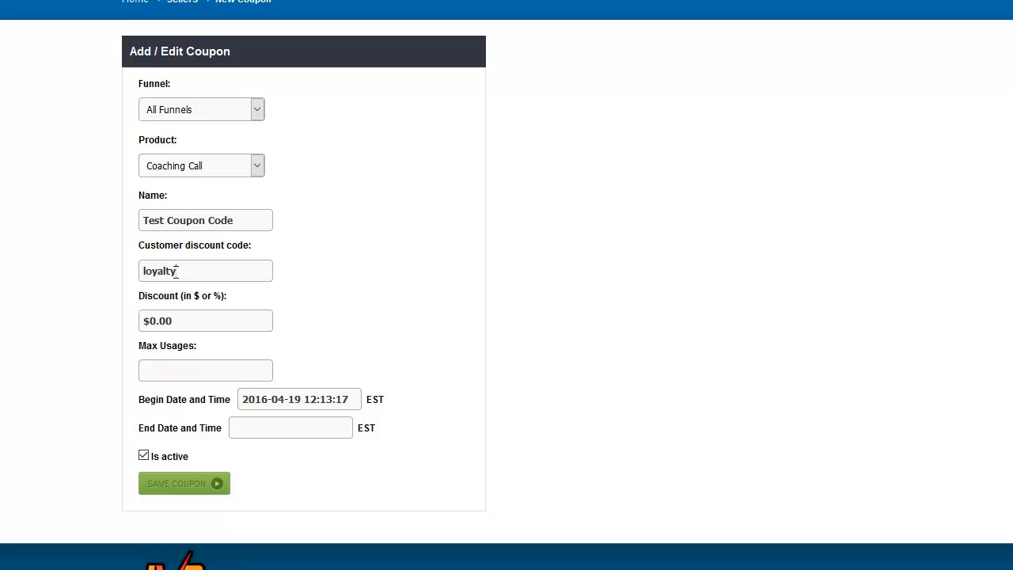
pyautogui.moveTo(178, 271); pyautogui.dragTo(124, 273)
pyautogui.click(331, 273)
# Try a coupon discount of $50.00, and replace it with 10%
pyautogui.write('5')
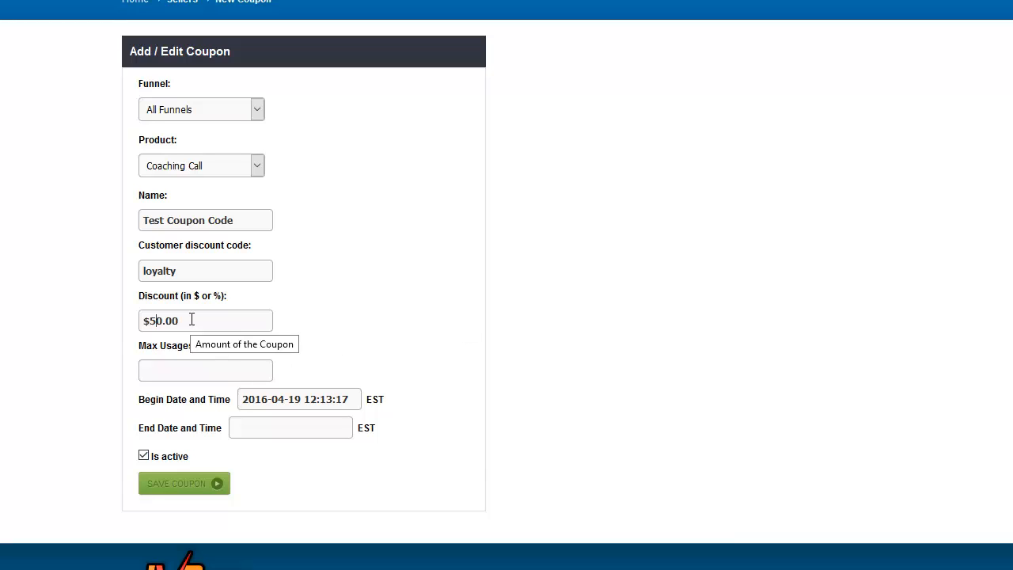
pyautogui.moveTo(190, 320); pyautogui.dragTo(110, 334)
pyautogui.write('10')
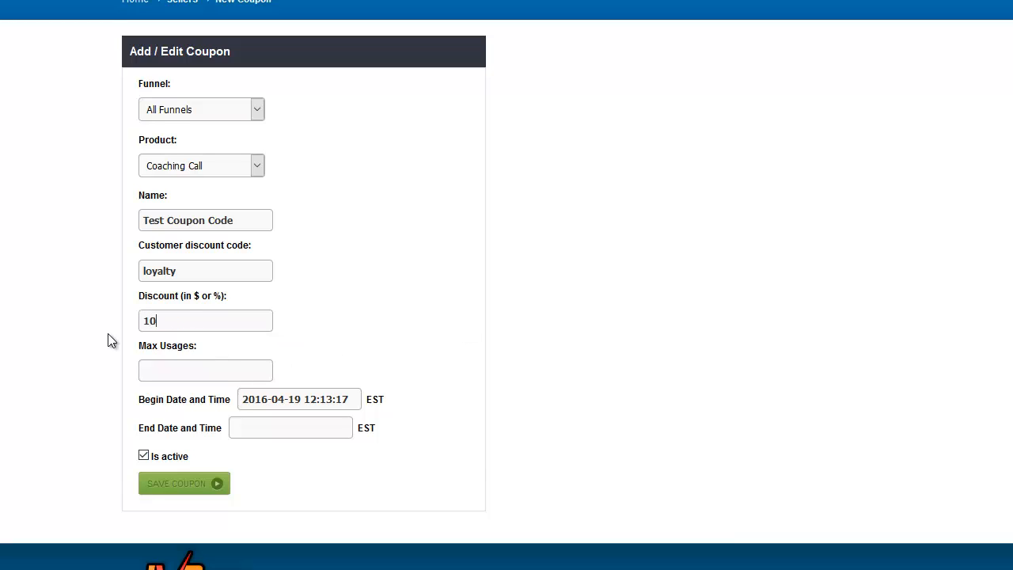
pyautogui.write('%')
# Set the coupon's discount to $50.00 and its maximum usages to 5
pyautogui.press('BackSpace')
pyautogui.press('BackSpace')
pyautogui.press('BackSpace')
pyautogui.write('$50.00')
pyautogui.click(145, 369)
pyautogui.write('5')
pyautogui.click(260, 430)
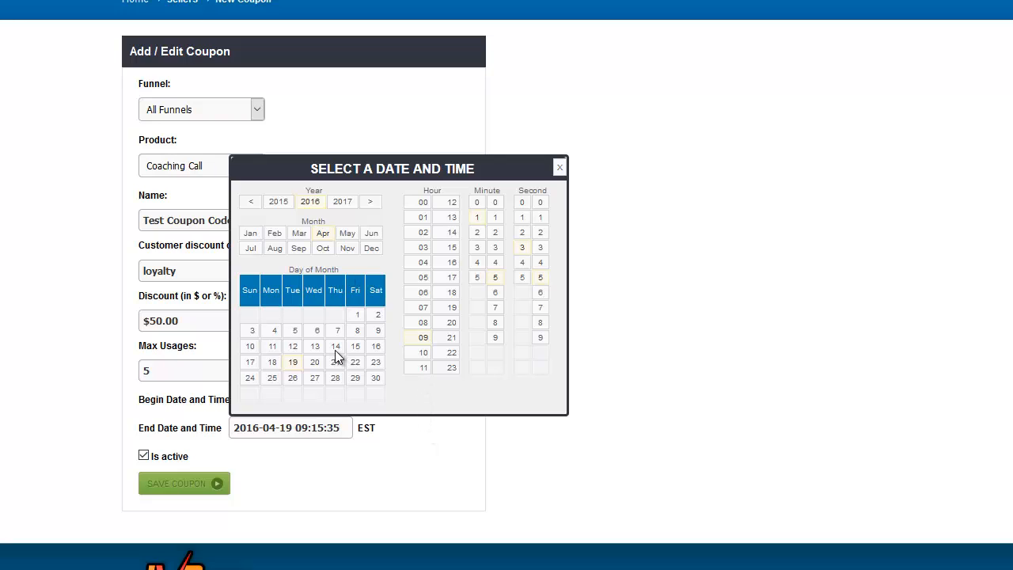
pyautogui.click(334, 380)
pyautogui.click(417, 366)
pyautogui.click(477, 203)
pyautogui.click(496, 203)
pyautogui.click(522, 203)
pyautogui.click(540, 203)
pyautogui.click(543, 453)
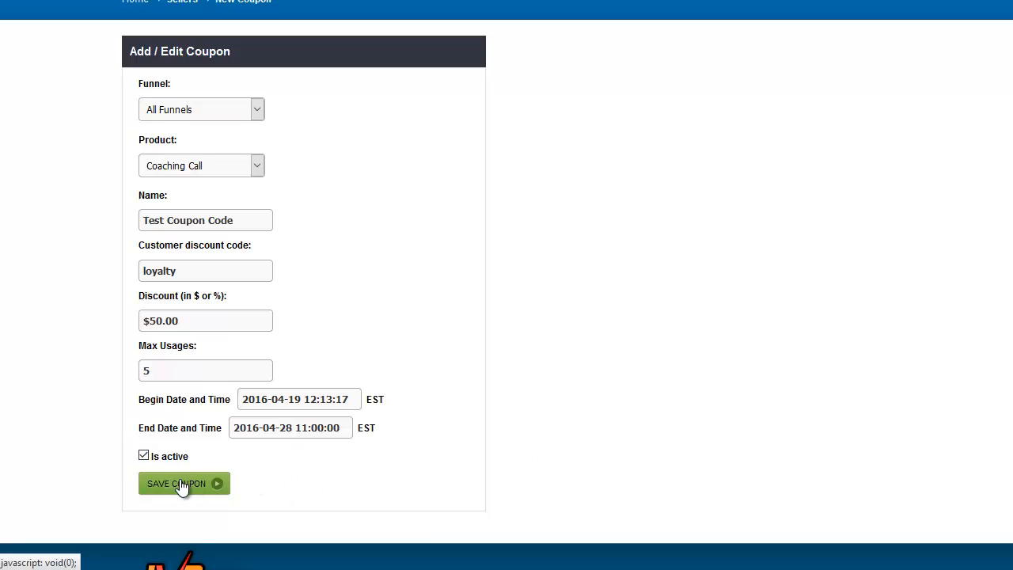
pyautogui.click(181, 484)
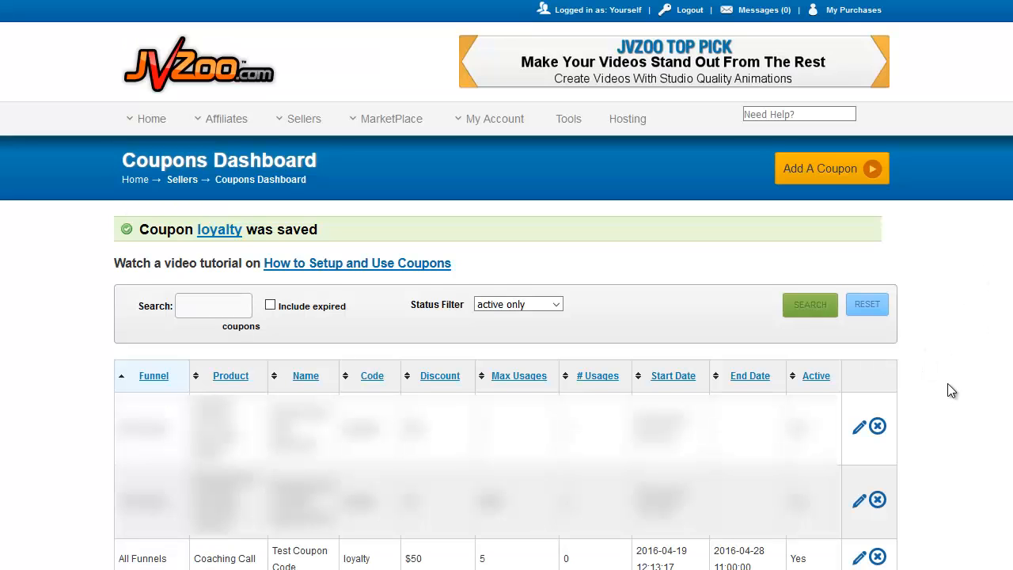
# Review the saved "Test Coupon Code" row in the coupons list and delete that coupon, confirming the deactivation
pyautogui.scroll(-2, 948, 383)
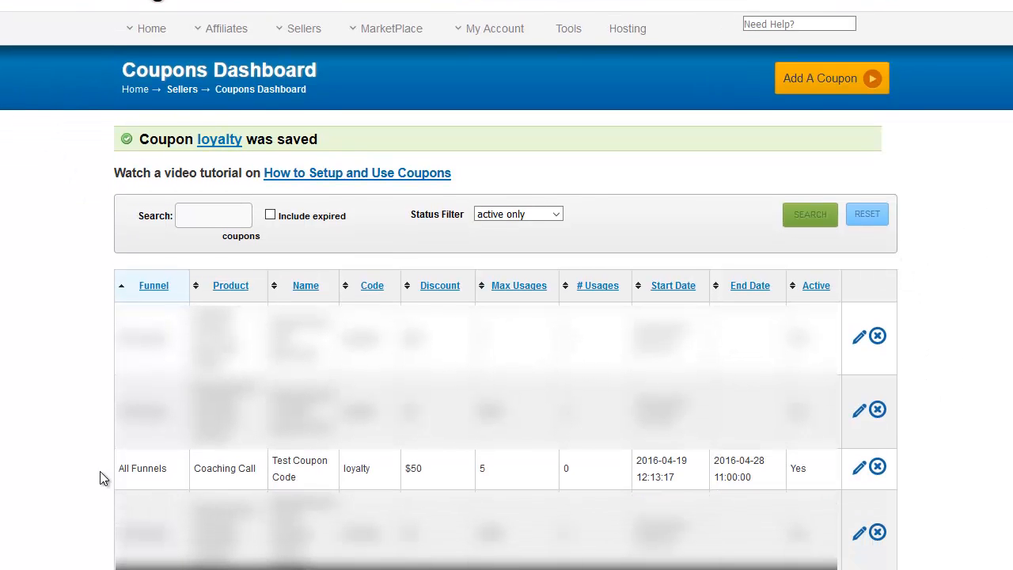
pyautogui.moveTo(106, 472); pyautogui.dragTo(815, 468)
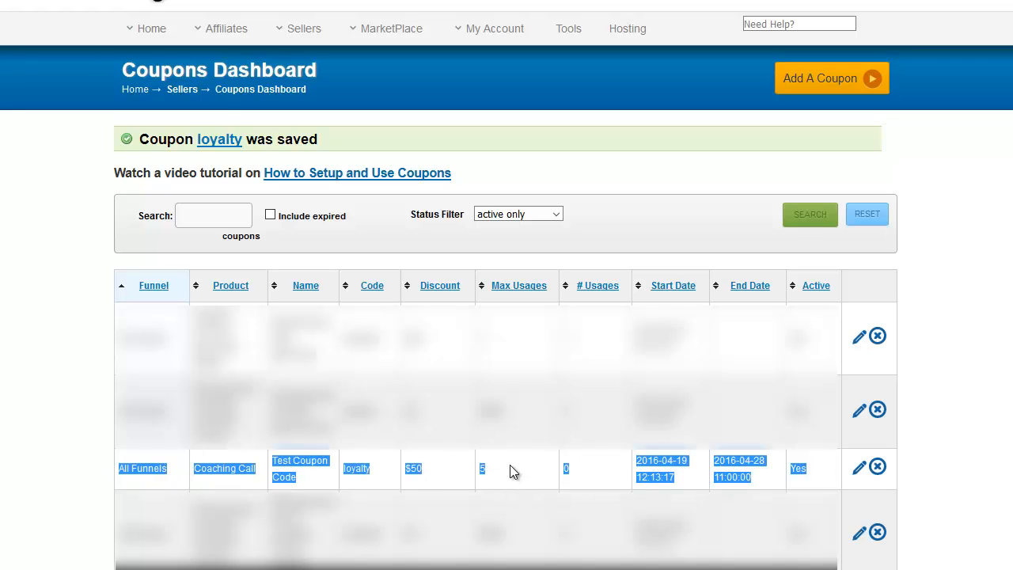
pyautogui.click(515, 470)
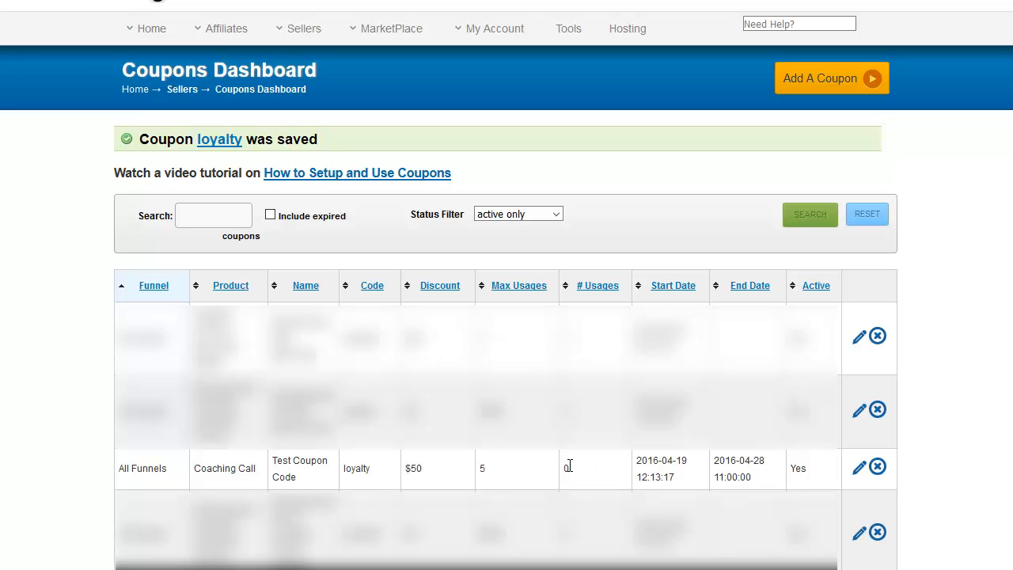
pyautogui.moveTo(370, 471)
pyautogui.mouseDown()
pyautogui.moveTo(295, 478)
pyautogui.moveTo(344, 467)
pyautogui.moveTo(377, 478)
pyautogui.mouseUp()
pyautogui.click(365, 481)
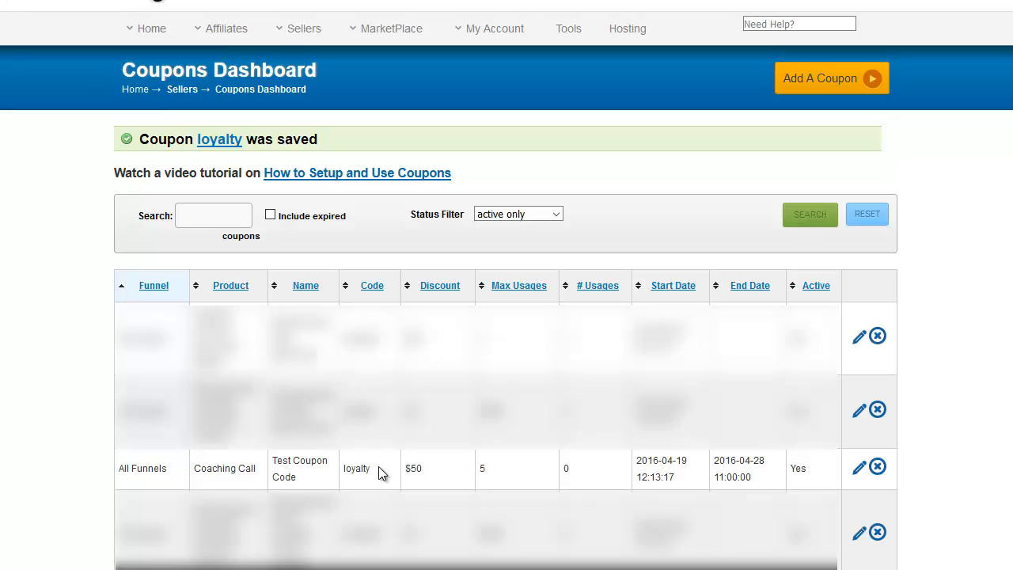
pyautogui.click(878, 467)
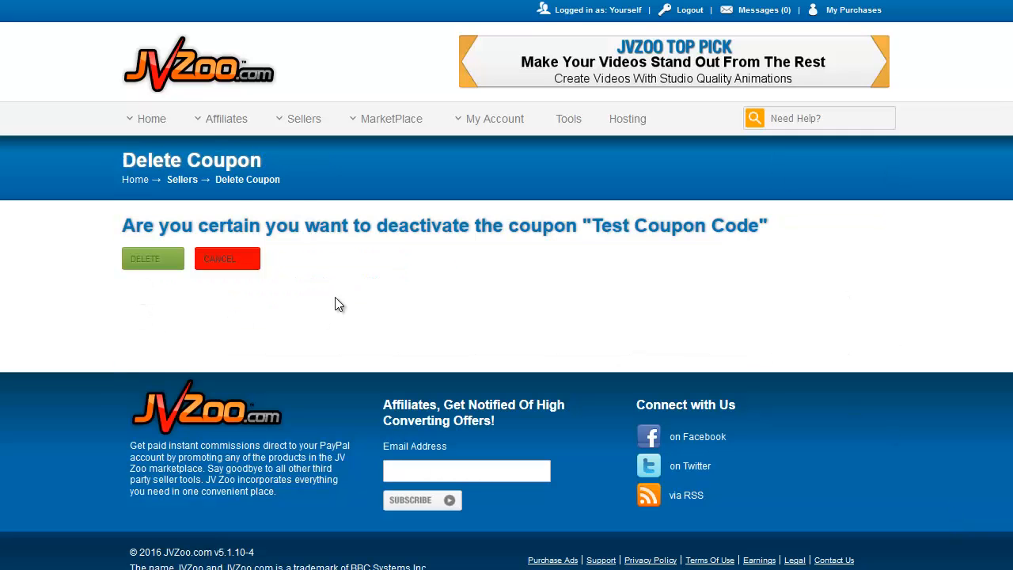
pyautogui.click(150, 260)
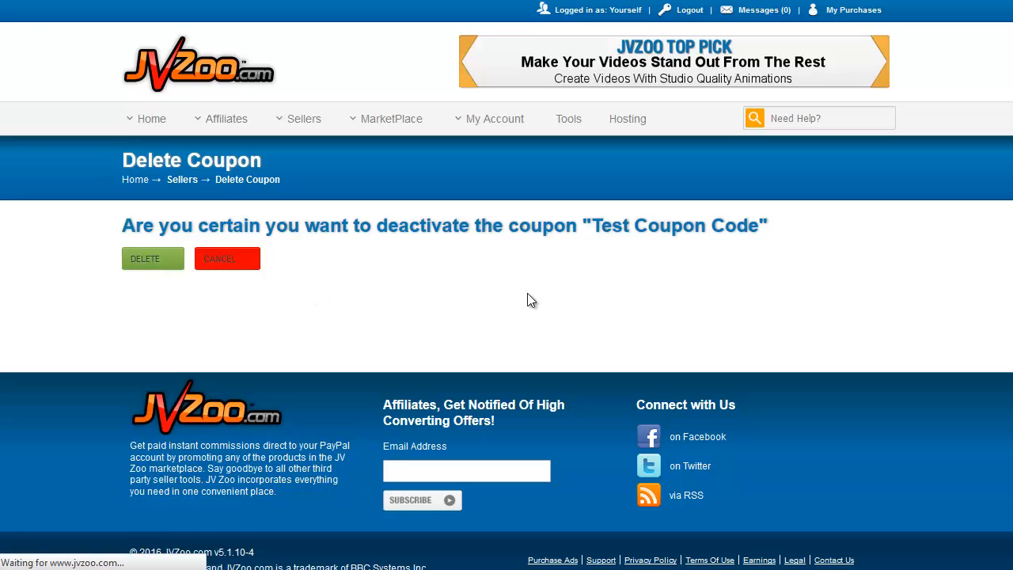